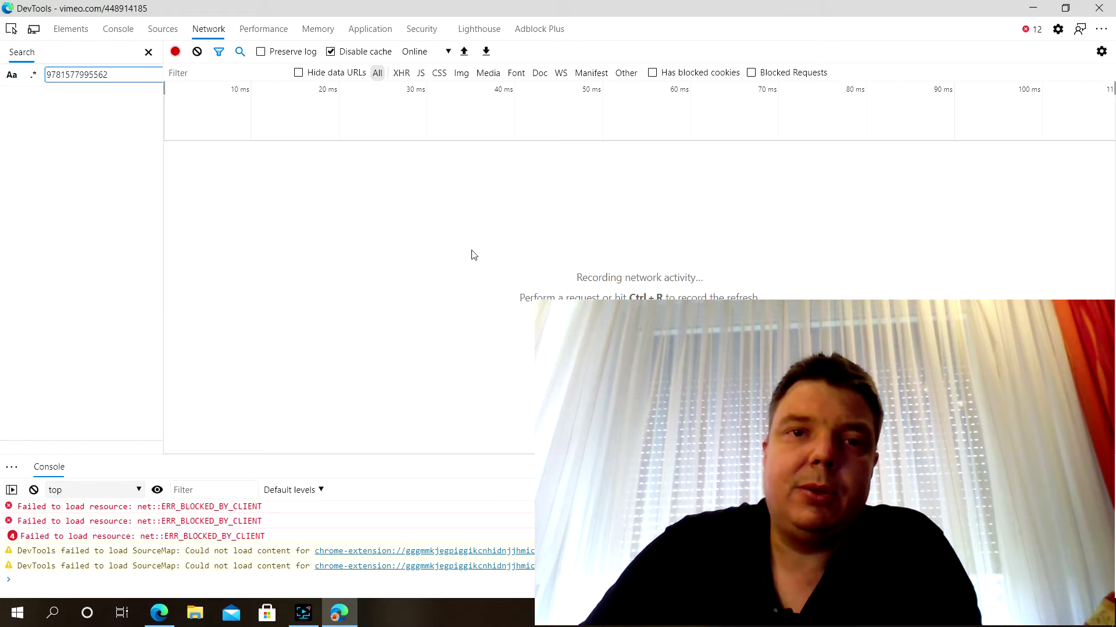
# - Reload the Vimeo video page with F5, then return to the undocked DevTools window
pyautogui.click(214, 29)
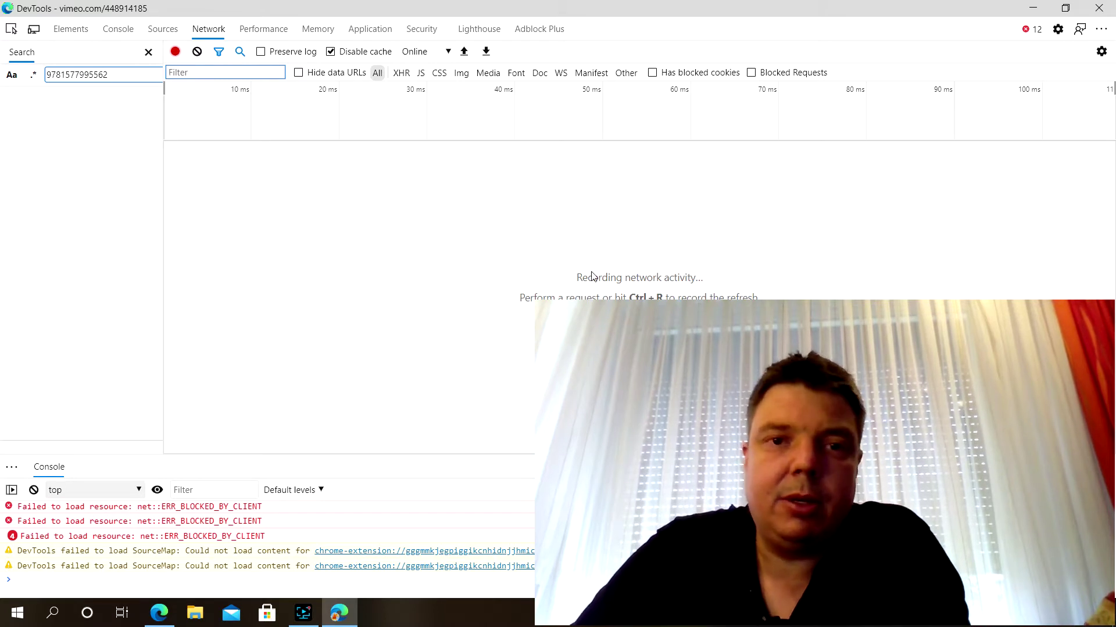
pyautogui.press('F12')
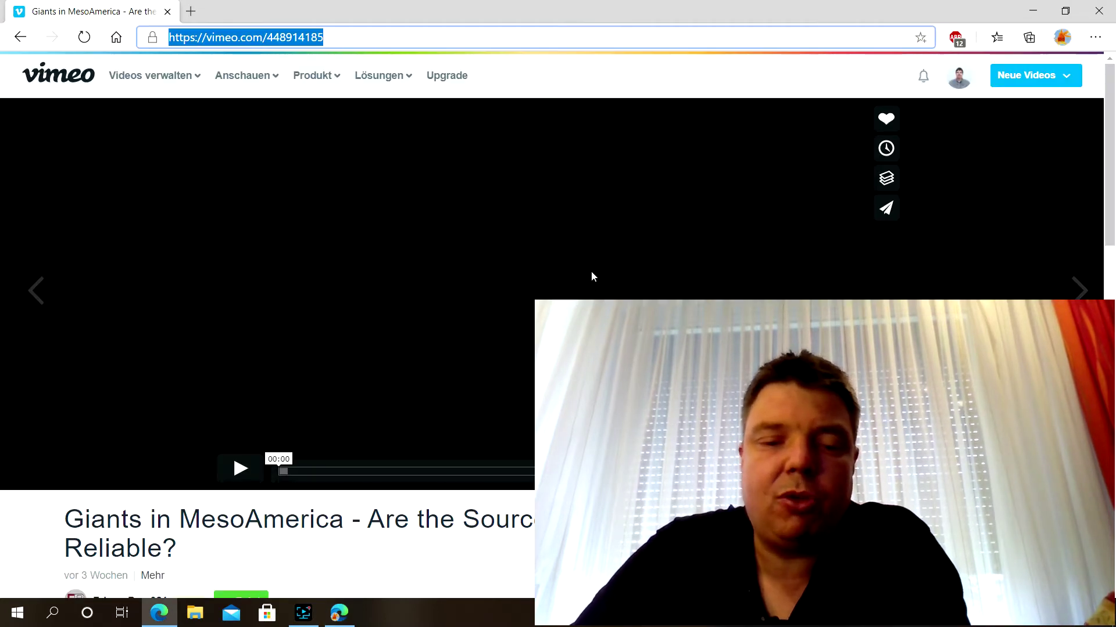
pyautogui.press('F5')
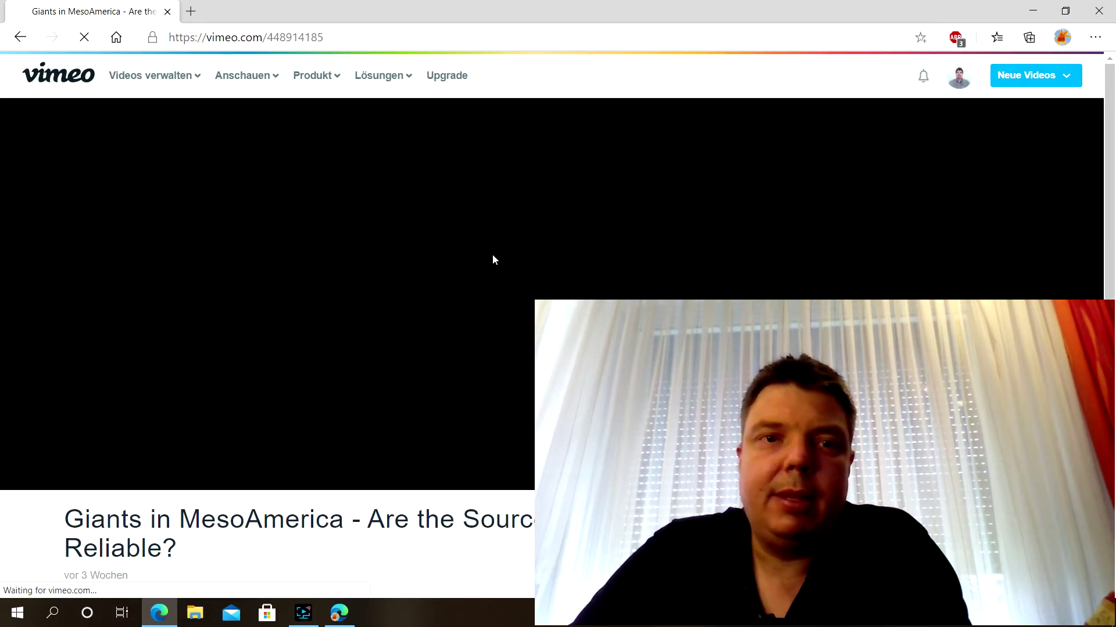
pyautogui.hotkey('alt', 'Tab')
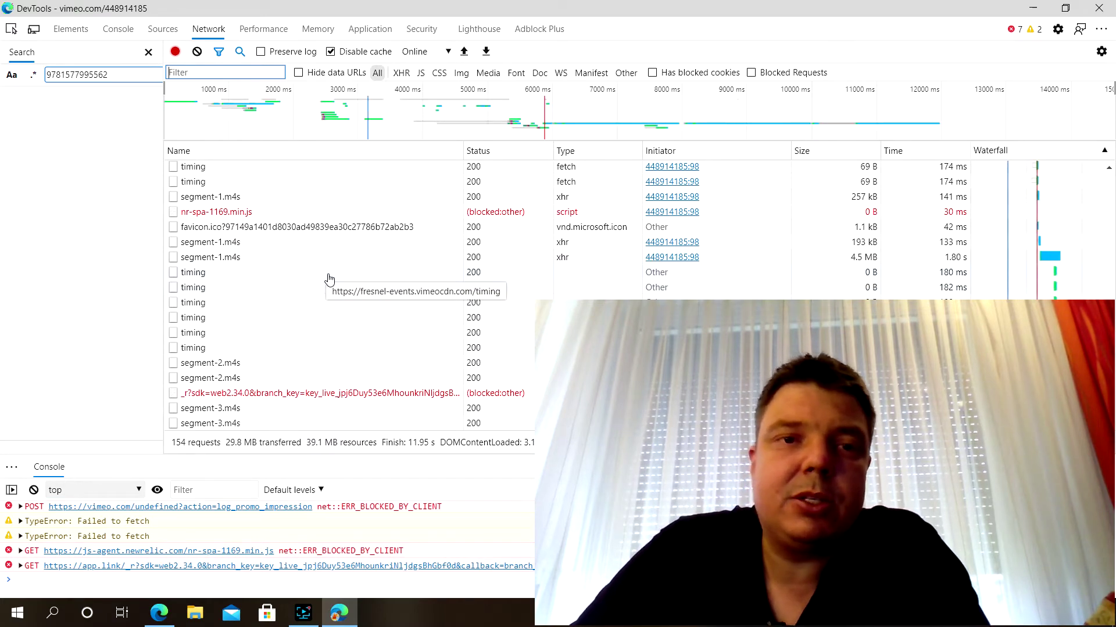
# - Sort requests by Name and show the config?autopause request's JSON response
pyautogui.click(208, 156)
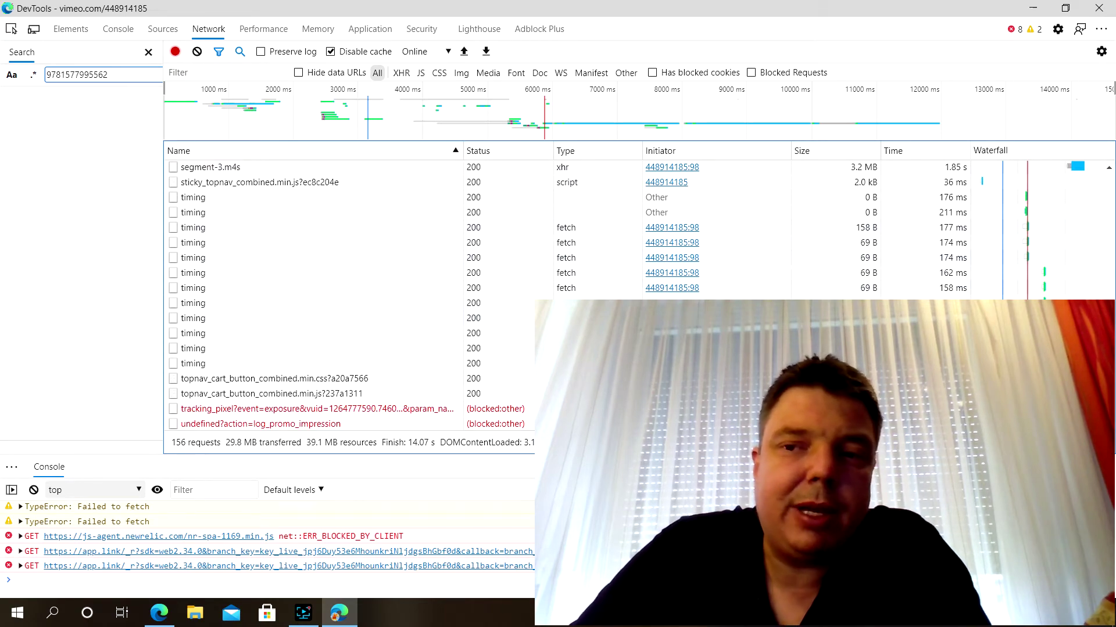
pyautogui.scroll(5, 530, 209)
pyautogui.scroll(3, 531, 209)
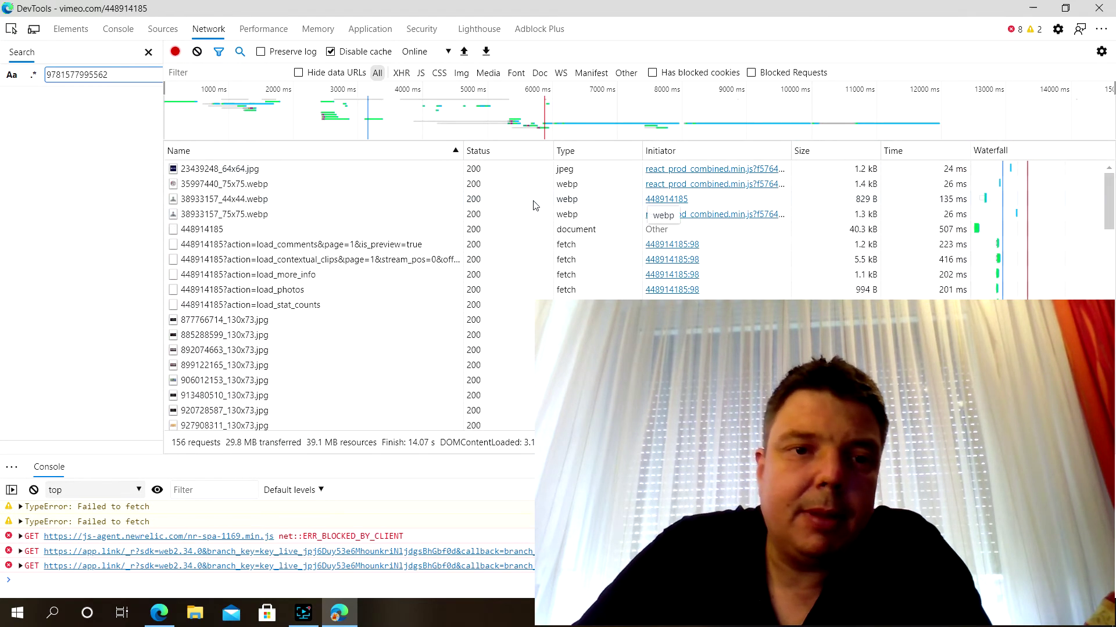
pyautogui.scroll(-3, 449, 293)
pyautogui.scroll(-5, 449, 293)
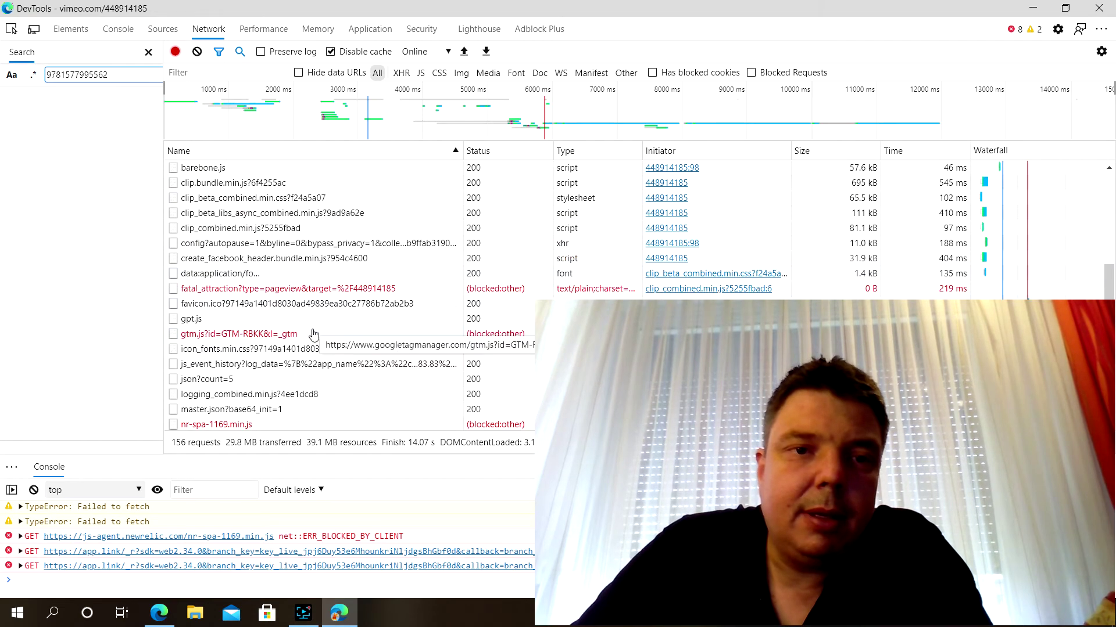
pyautogui.click(209, 245)
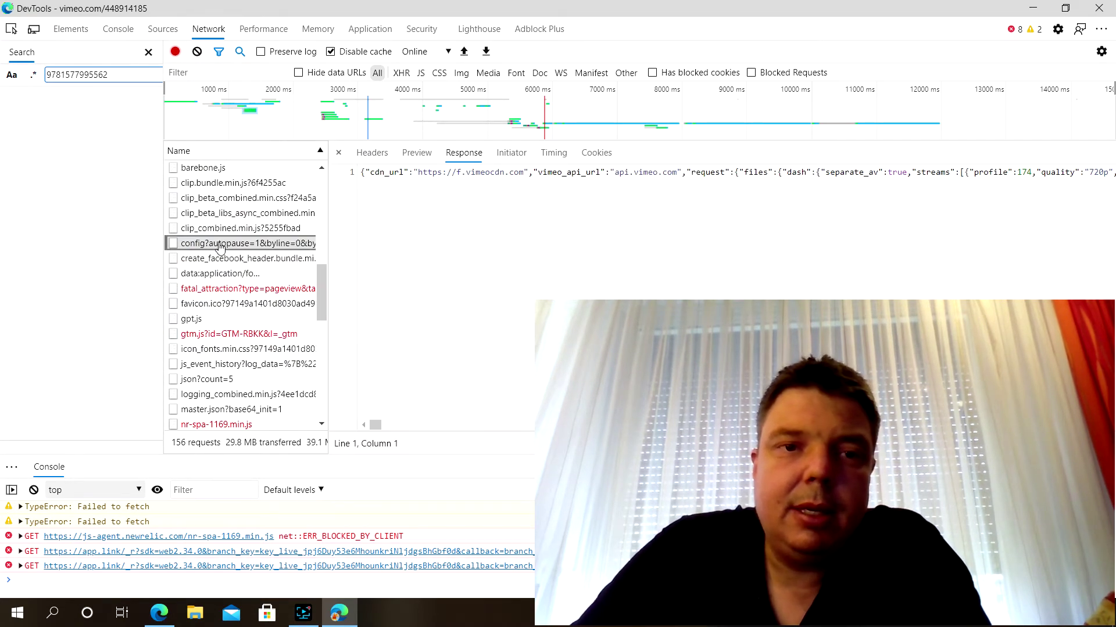
# - Open the config request in its own tab and search its JSON for '.mp4'
pyautogui.doubleClick(218, 245)
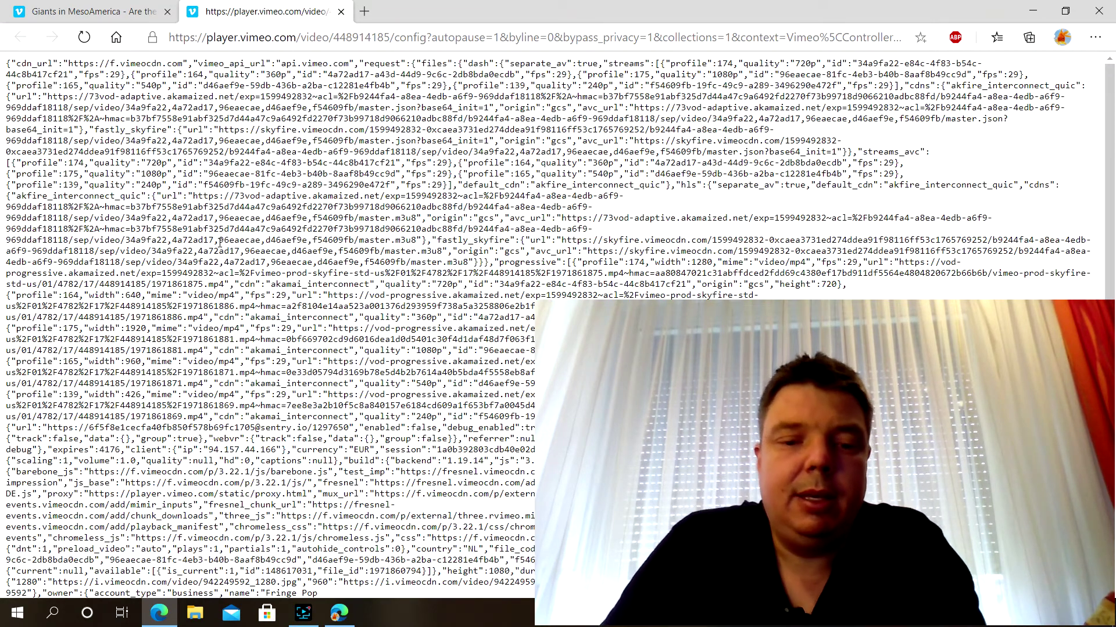
pyautogui.hotkey('ctrl', 'f')
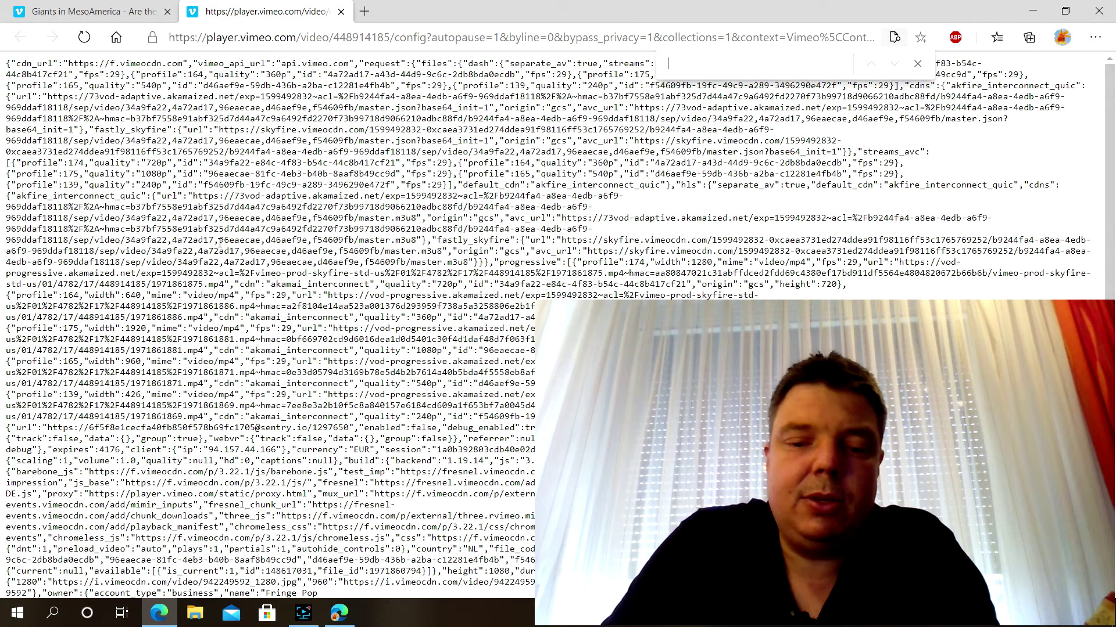
pyautogui.write('.')
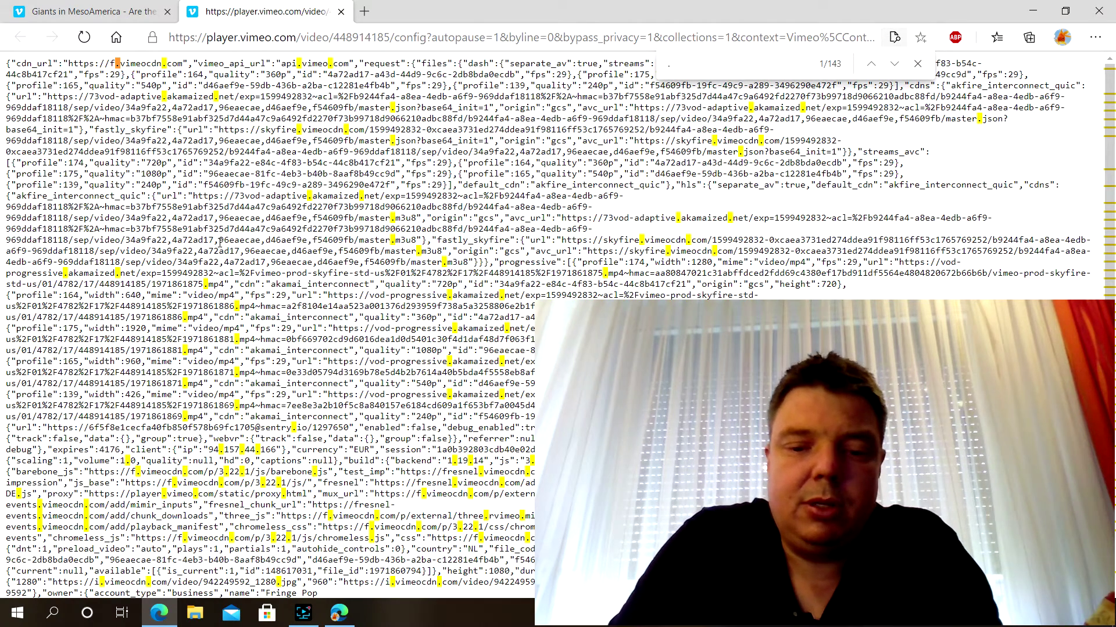
pyautogui.write('mp4')
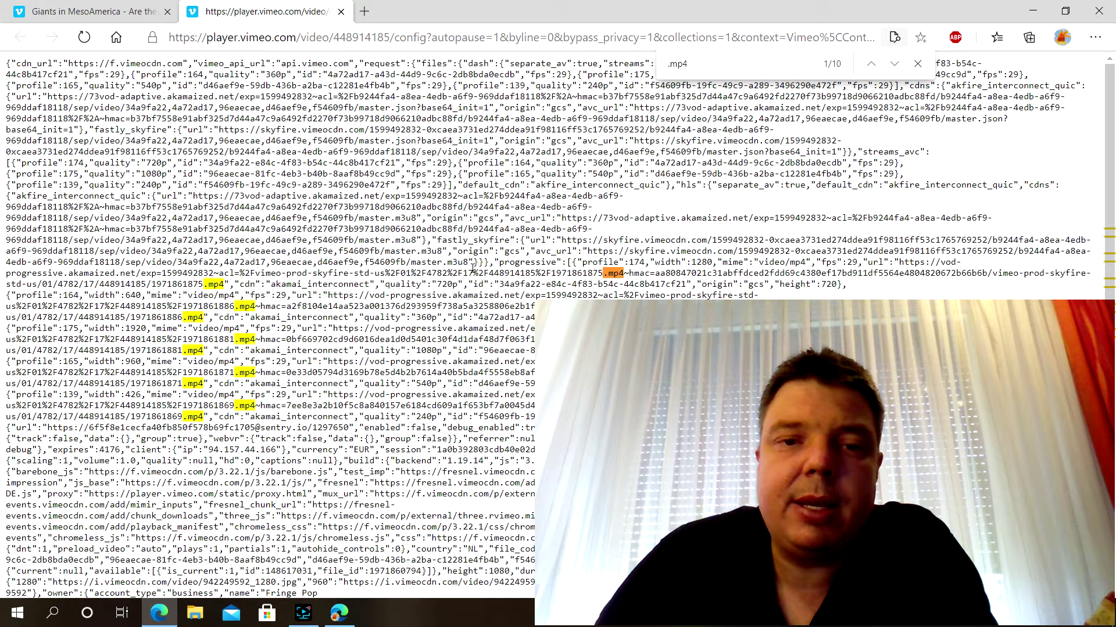
# - Compare the 1080p, 360p, 540p, 240p and 720p quality entries, then select the full 1080p .mp4 URL
pyautogui.doubleClick(433, 351)
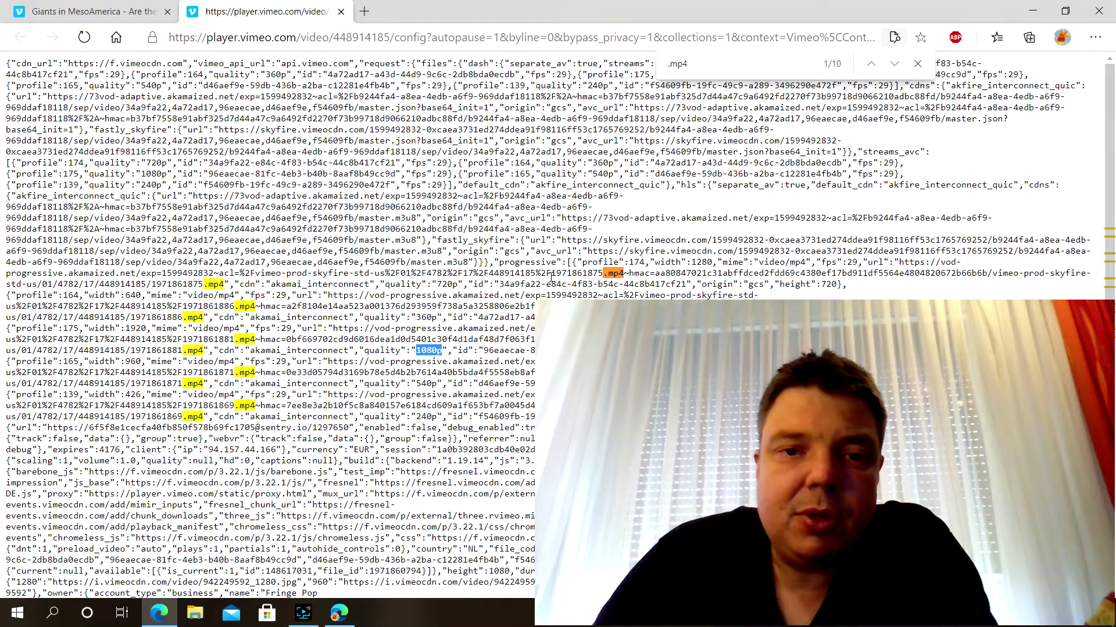
pyautogui.doubleClick(427, 317)
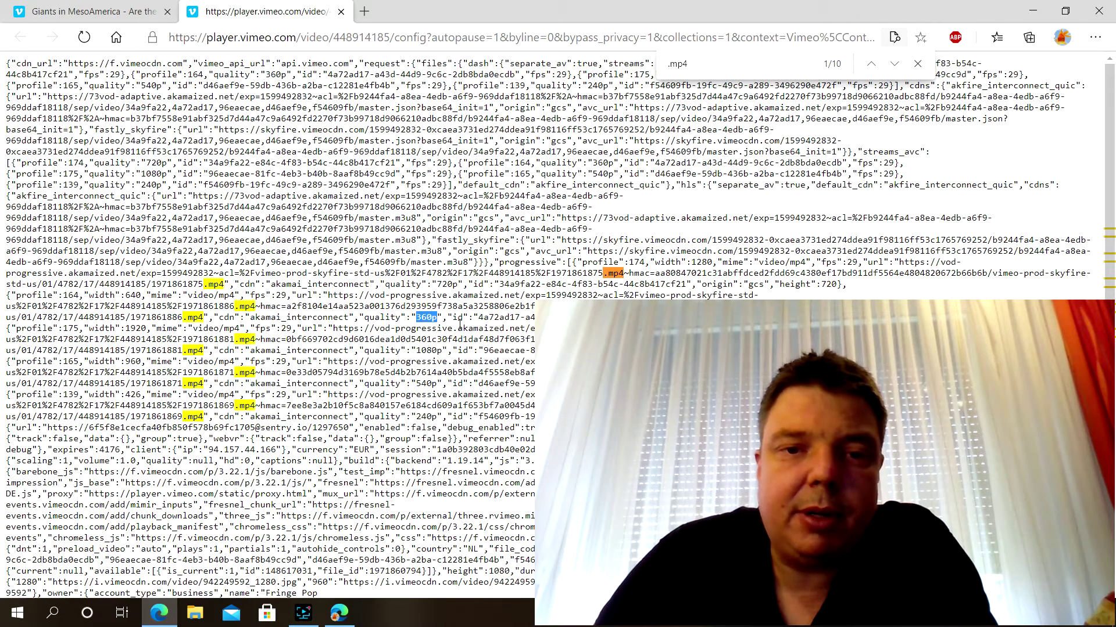
pyautogui.doubleClick(427, 384)
pyautogui.click(427, 417)
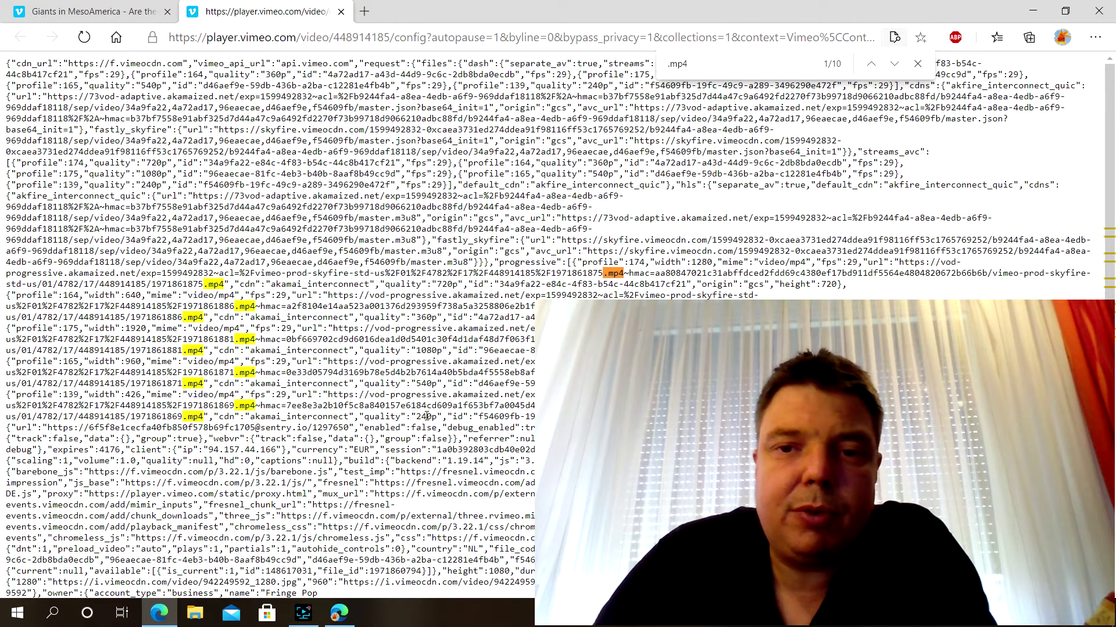
pyautogui.doubleClick(428, 416)
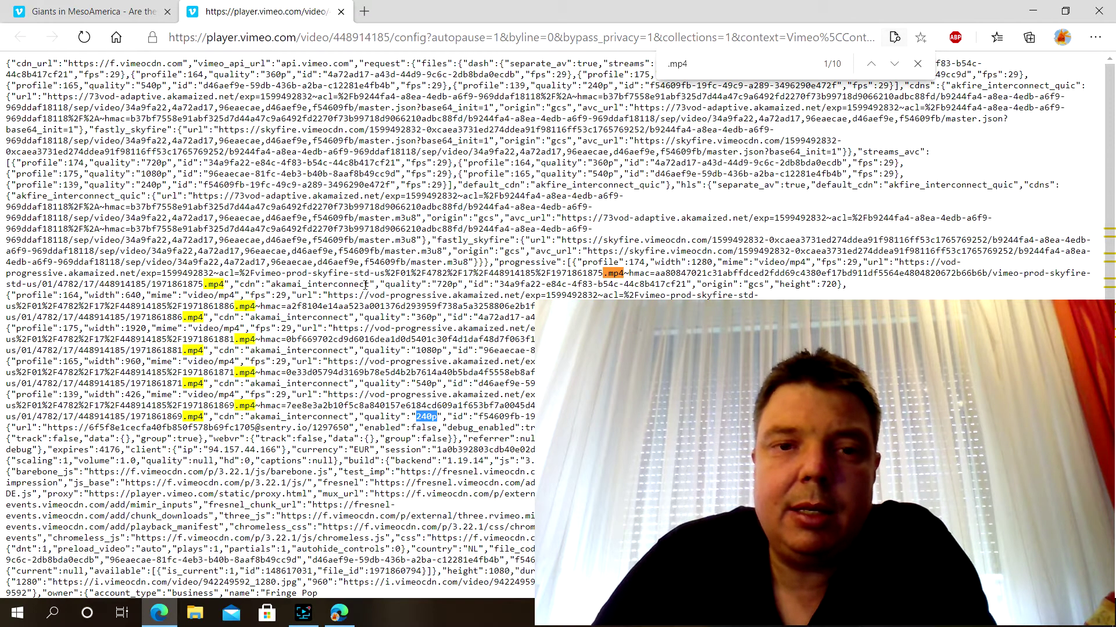
pyautogui.doubleClick(445, 284)
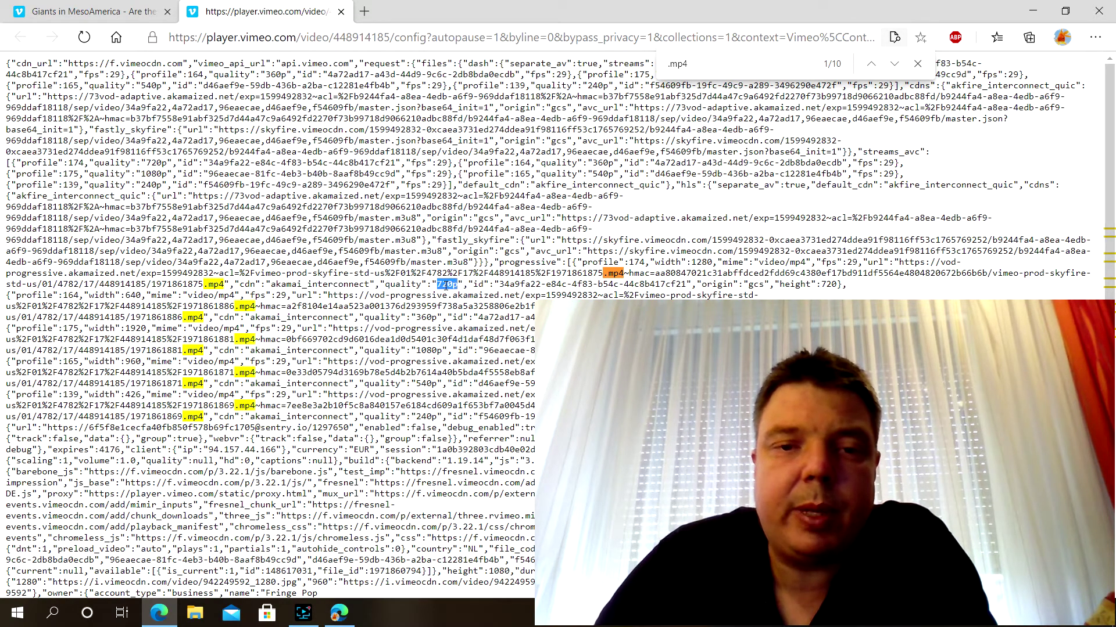
pyautogui.doubleClick(428, 349)
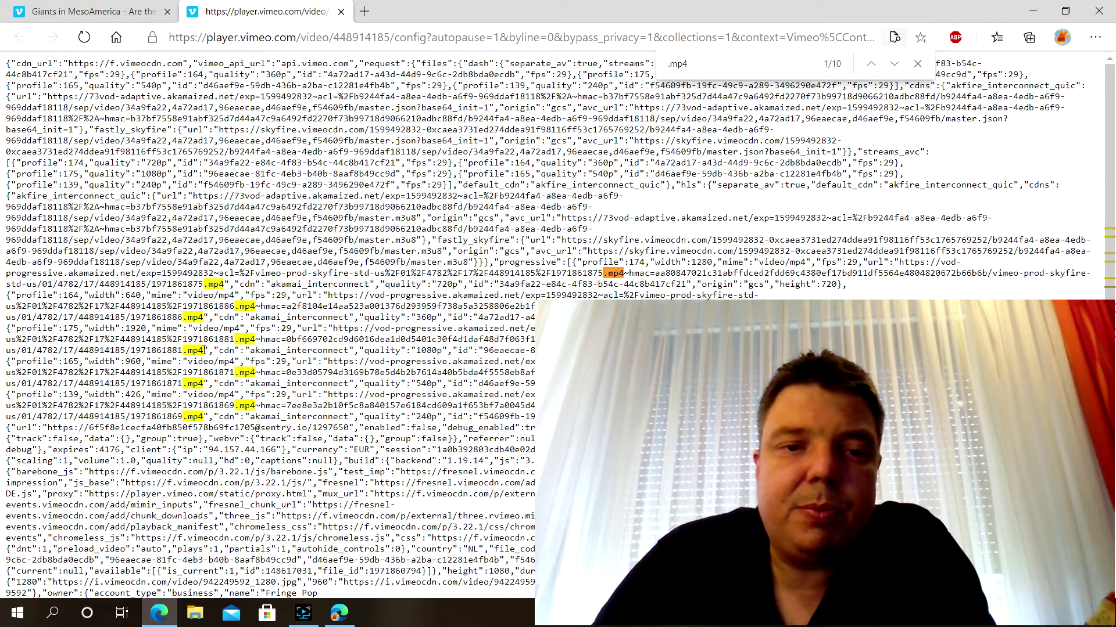
pyautogui.moveTo(208, 350); pyautogui.dragTo(332, 329)
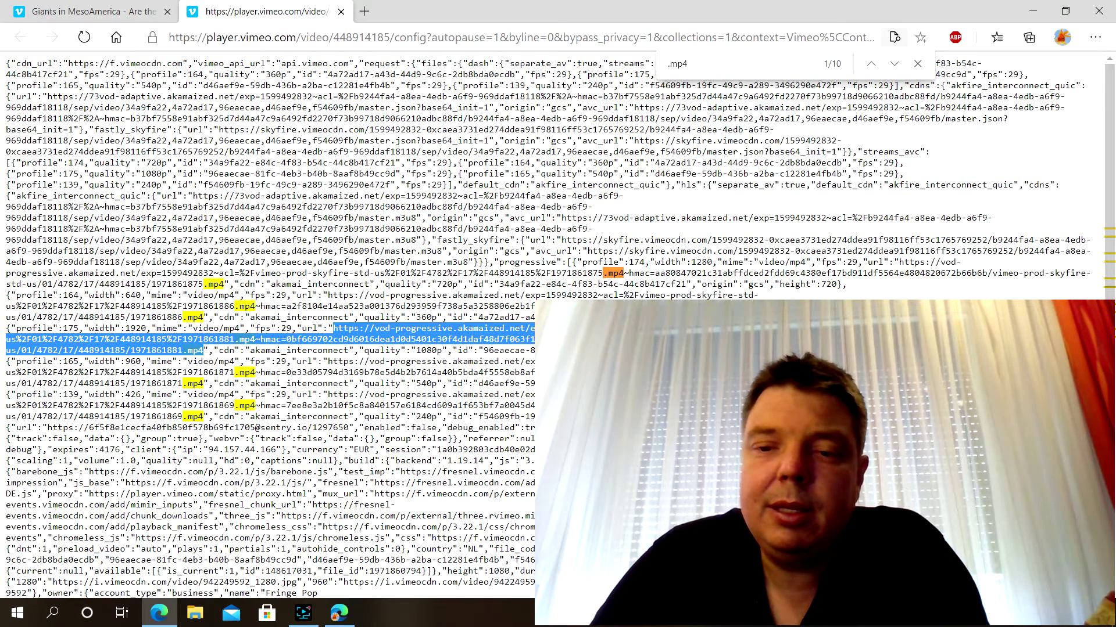
# - Copy the 1080p URL and add it in Free Download Manager as 1971861881.mp4 (673 MB)
pyautogui.hotkey('ctrl', 'c')
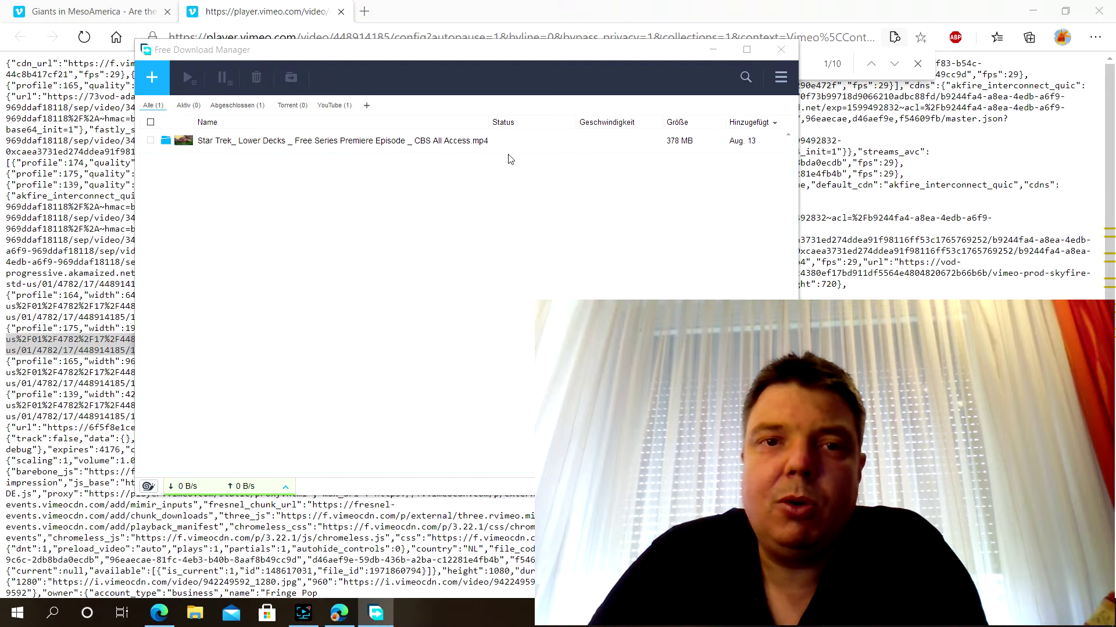
pyautogui.moveTo(415, 61); pyautogui.dragTo(331, 34)
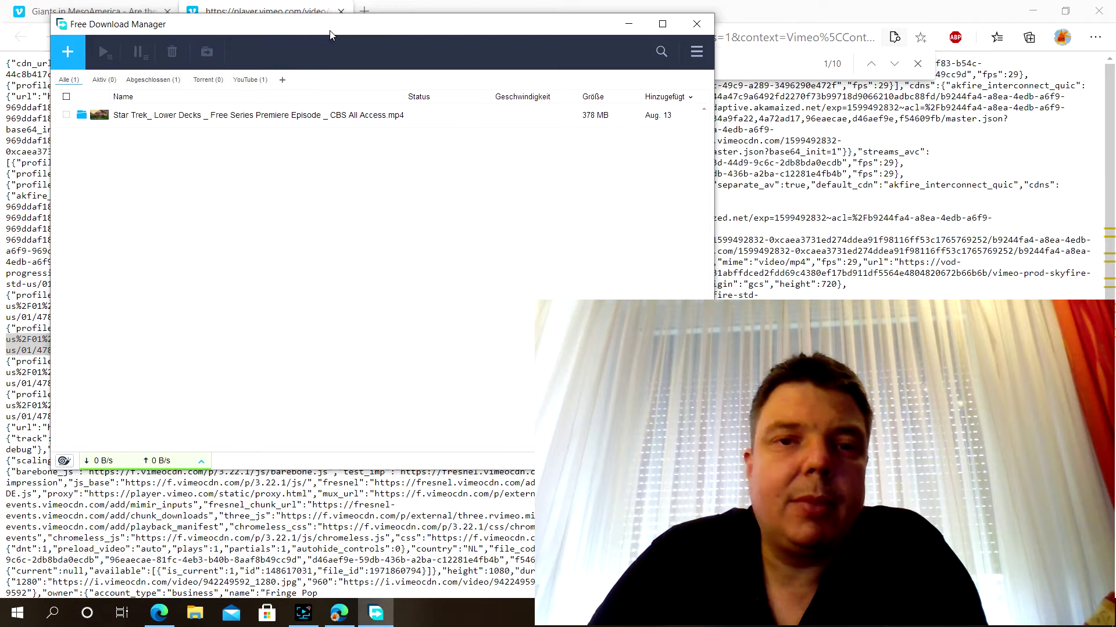
pyautogui.click(76, 50)
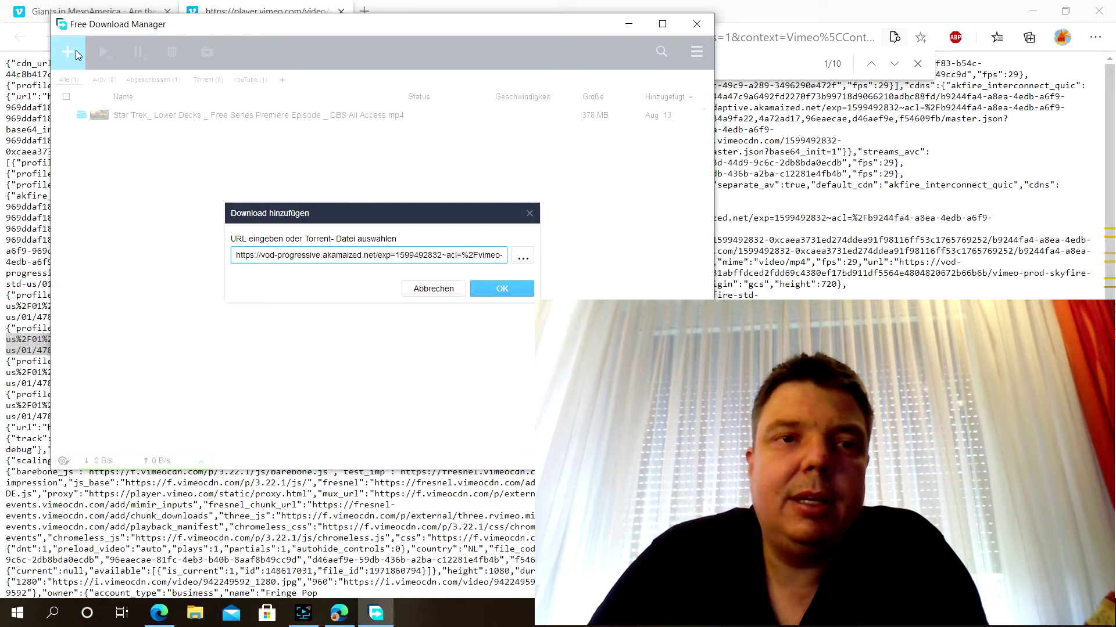
pyautogui.click(490, 289)
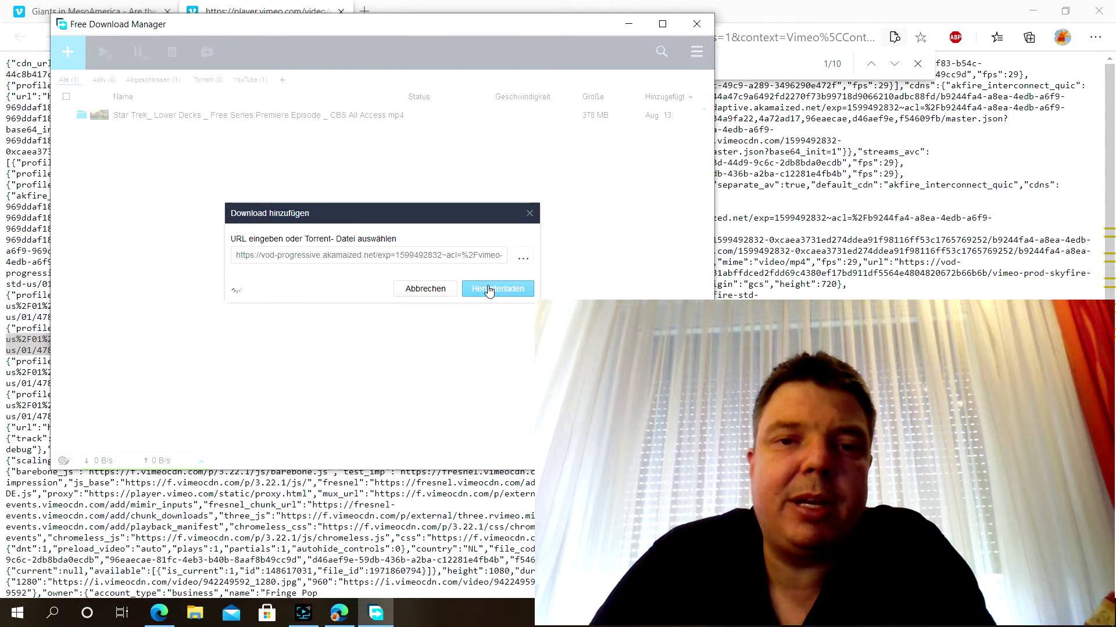
pyautogui.click(489, 321)
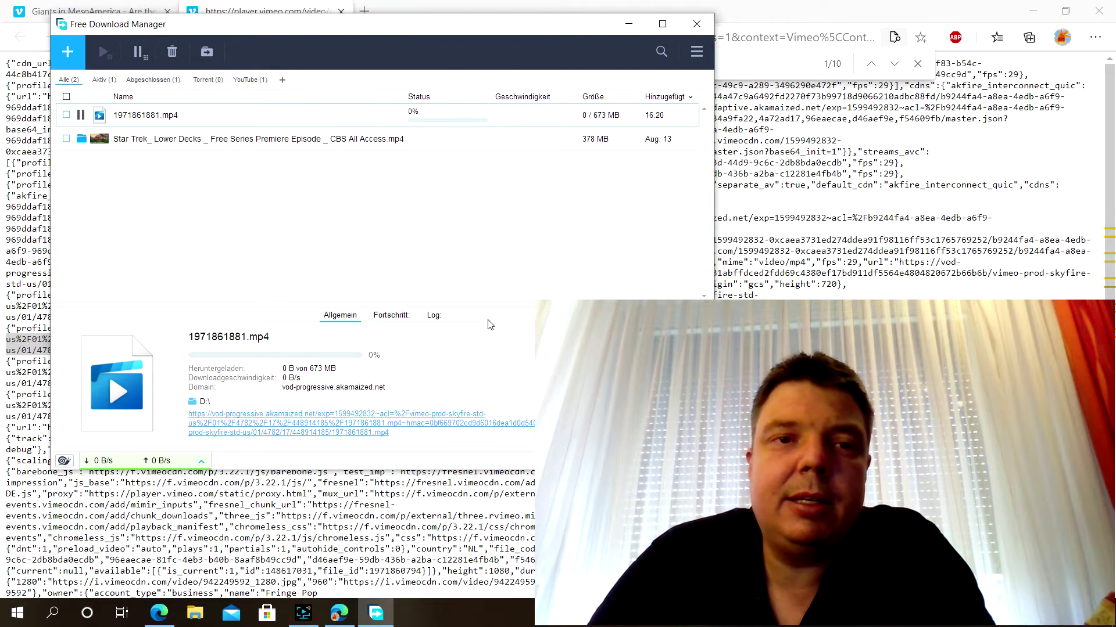